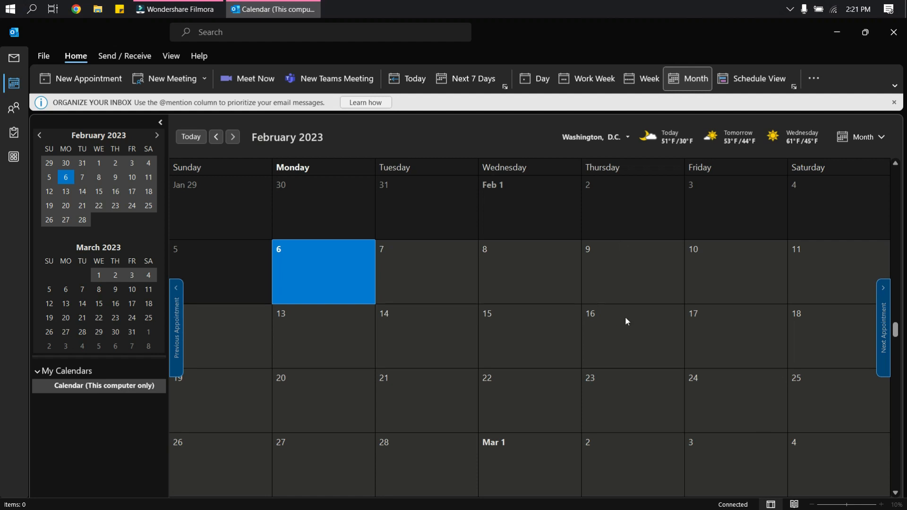
Create a new appointment on Wednesday 2/8/2023 from the Feb 8 cell's right-click menu.
left_click(544, 273)
left_click(540, 274)
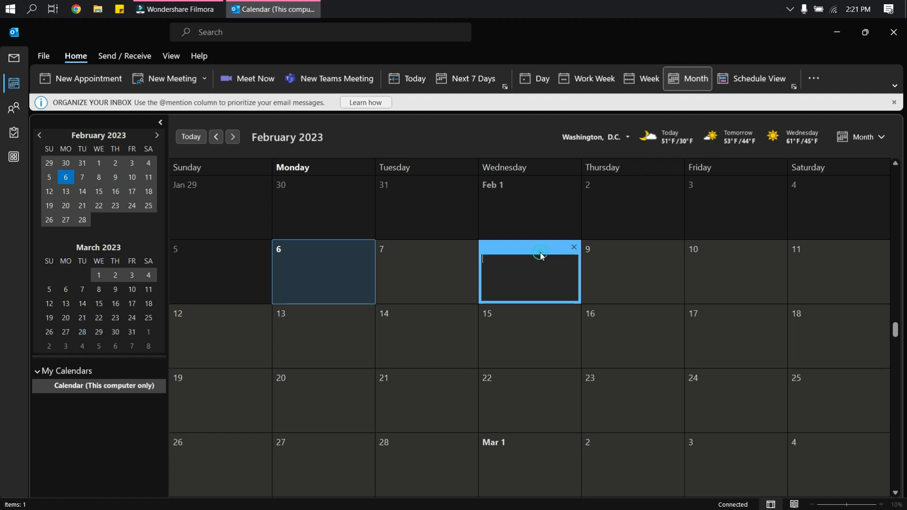
left_click(531, 285)
left_click(520, 323)
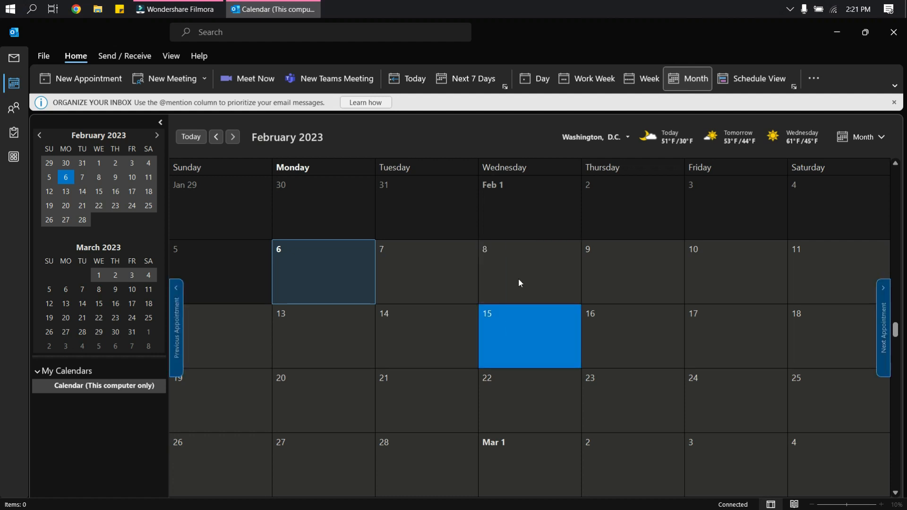
left_click(517, 279)
right_click(518, 278)
left_click(533, 289)
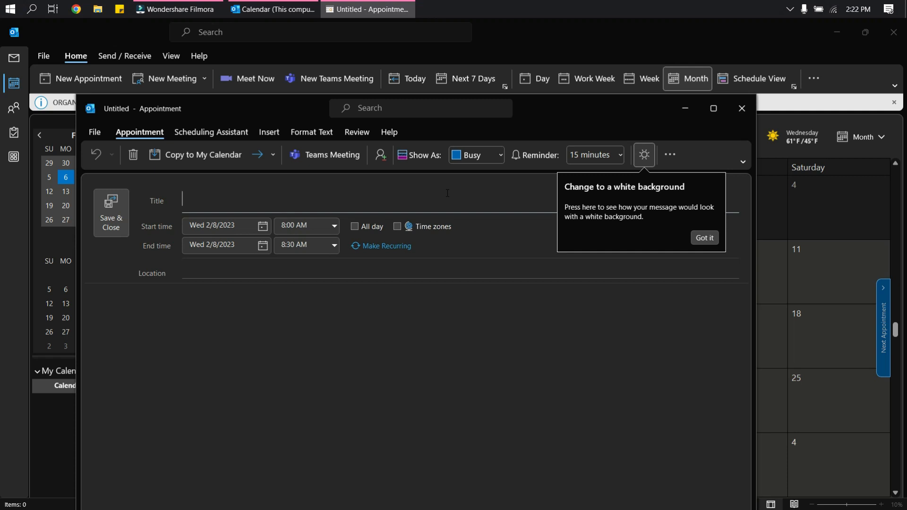
Enter 'I am away from the office.' as the appointment's title.
type("I am away from the office.")
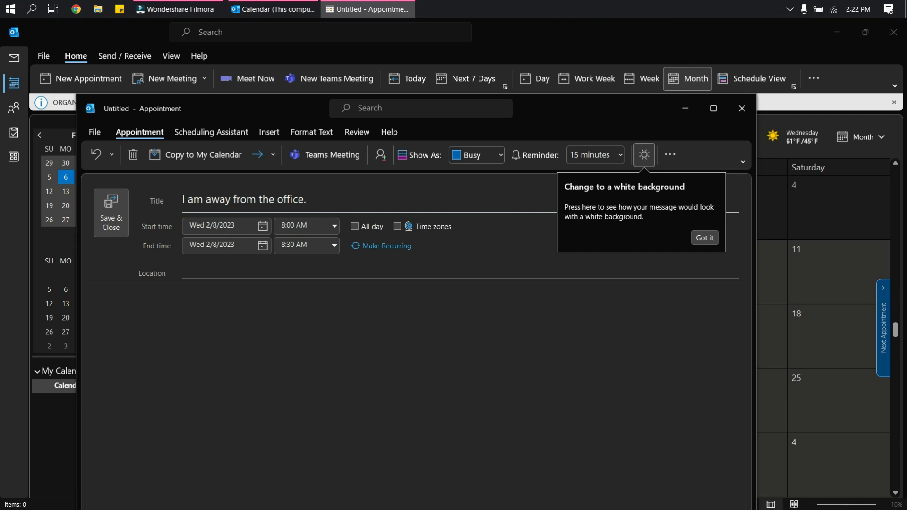
left_click(260, 227)
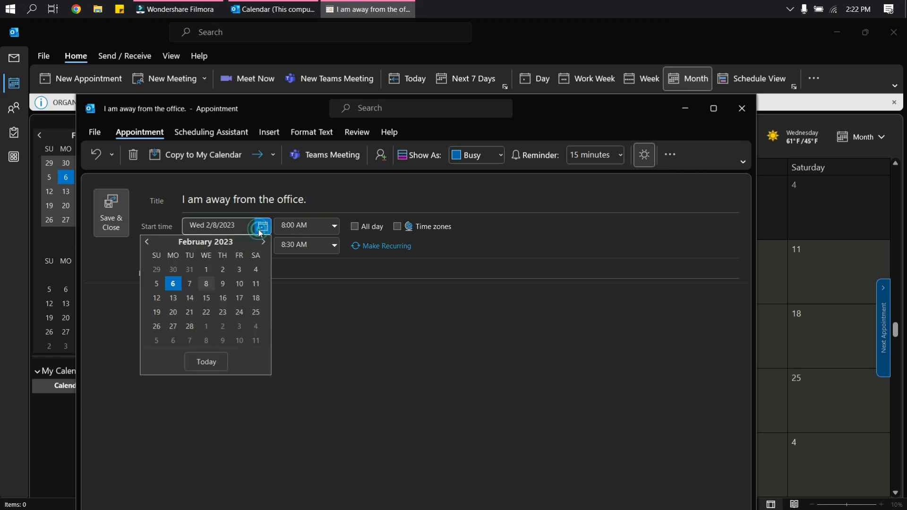
left_click(267, 240)
left_click(342, 328)
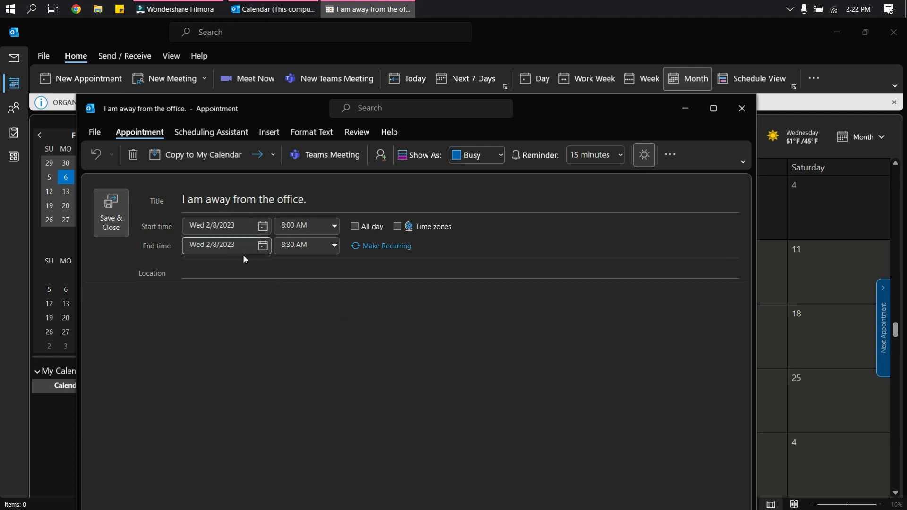
left_click(334, 226)
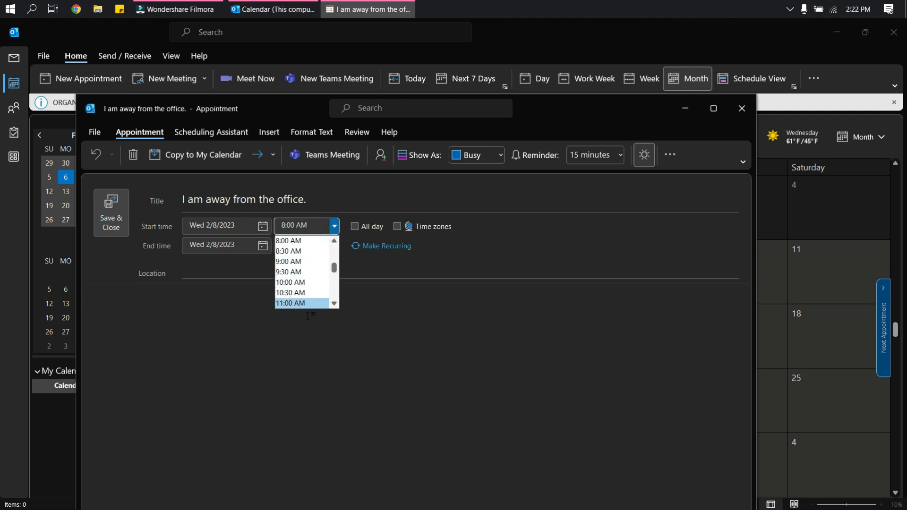
left_click(368, 317)
left_click(334, 244)
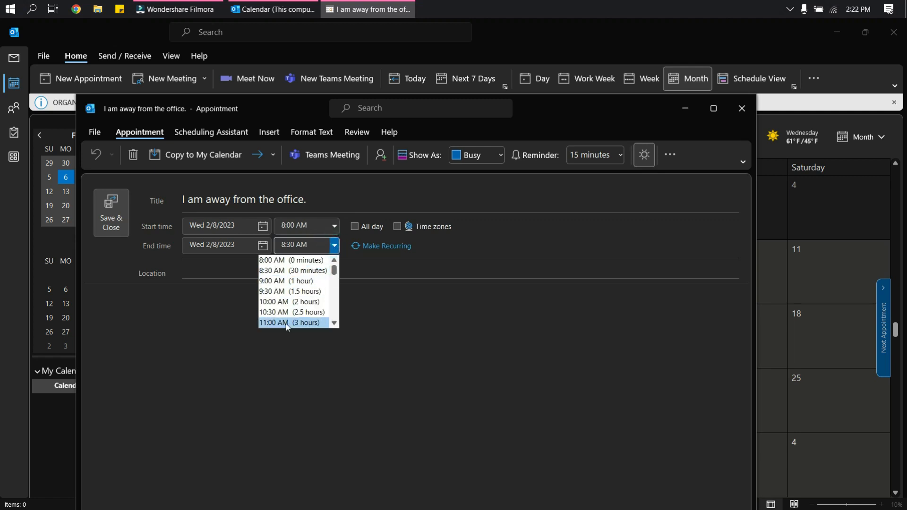
left_click(357, 340)
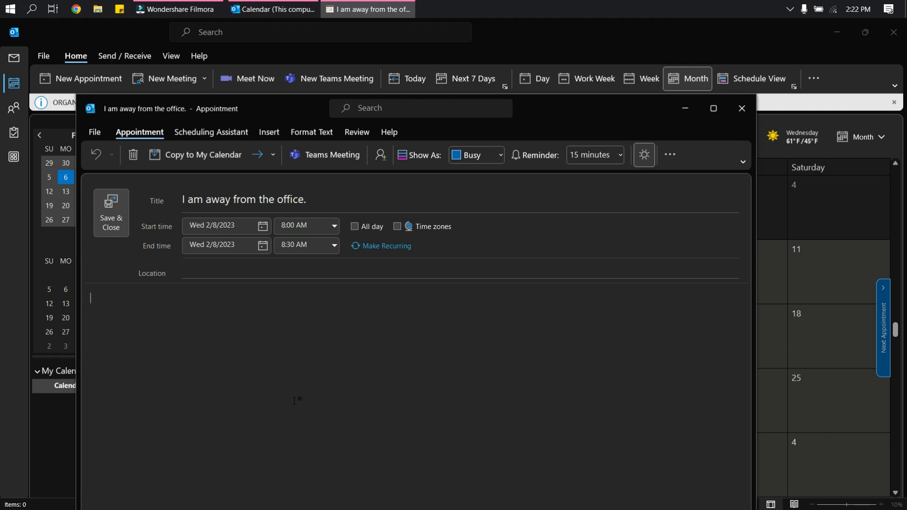
Enable time zones and set the appointment to (UTC+10:00) Brisbane.
left_click(398, 227)
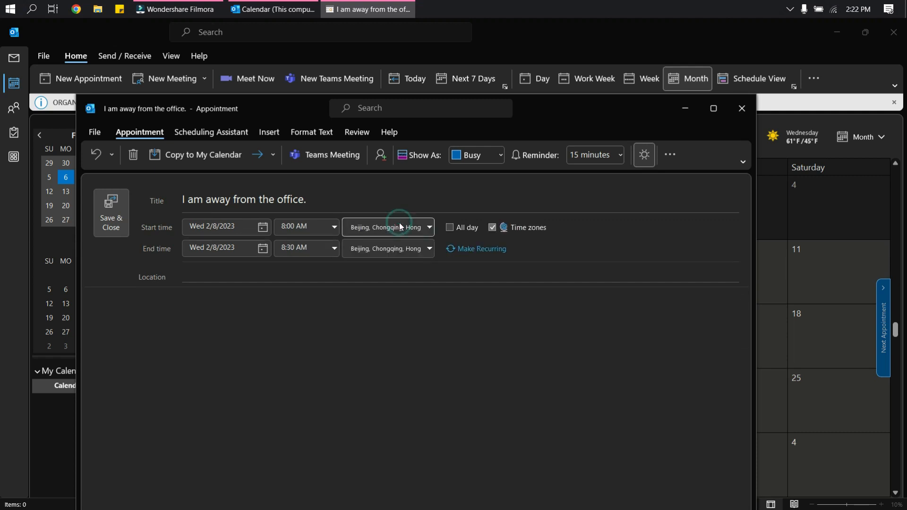
left_click(422, 227)
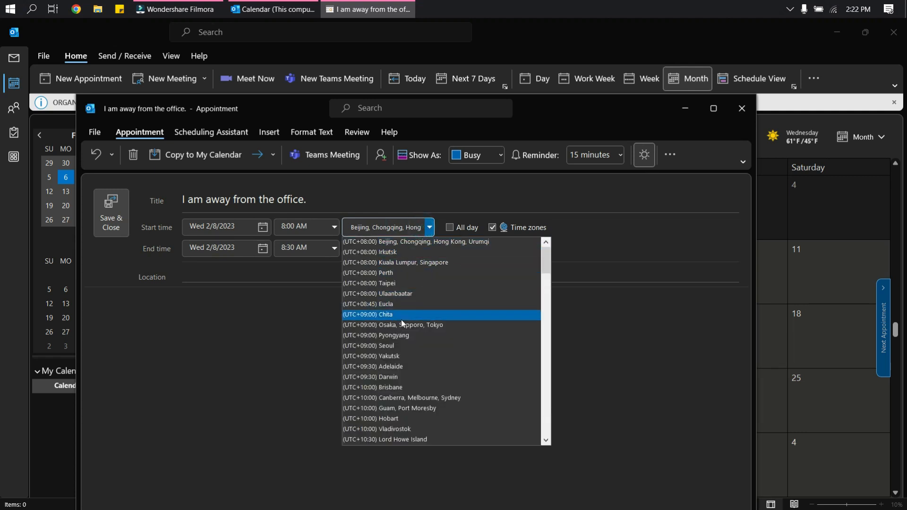
scroll(390, 401, "down", 1)
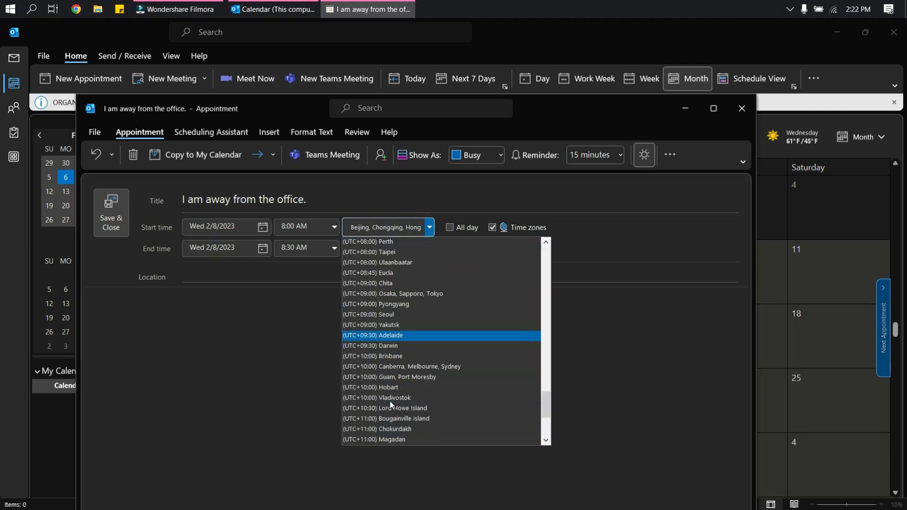
left_click(413, 356)
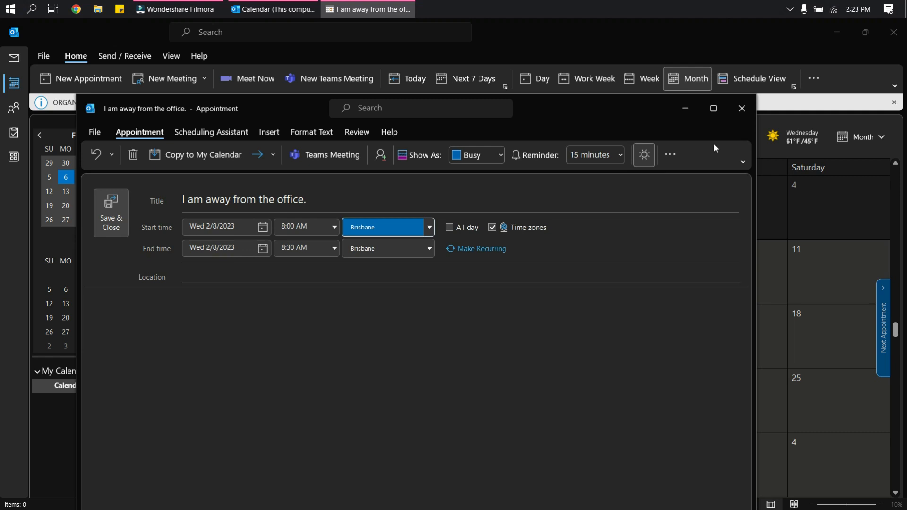
Change the Show As status from Busy to Out of Office.
left_click(485, 161)
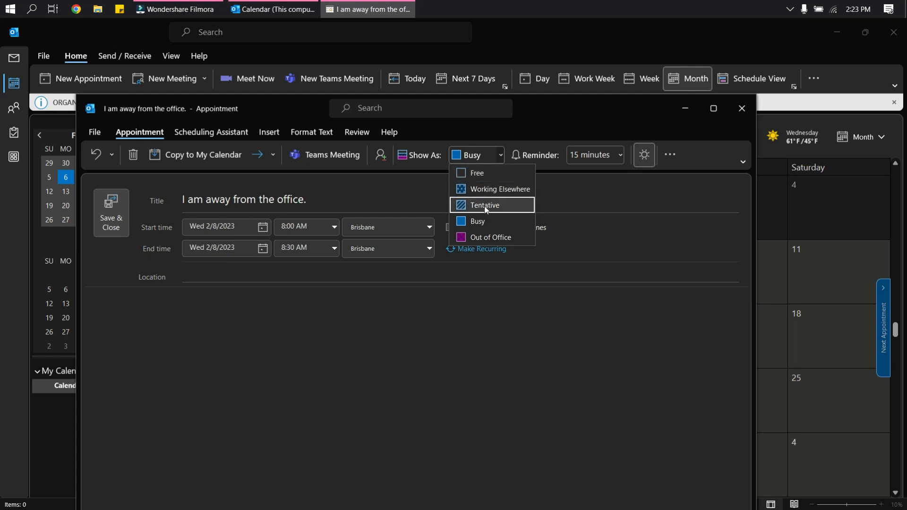
left_click(484, 237)
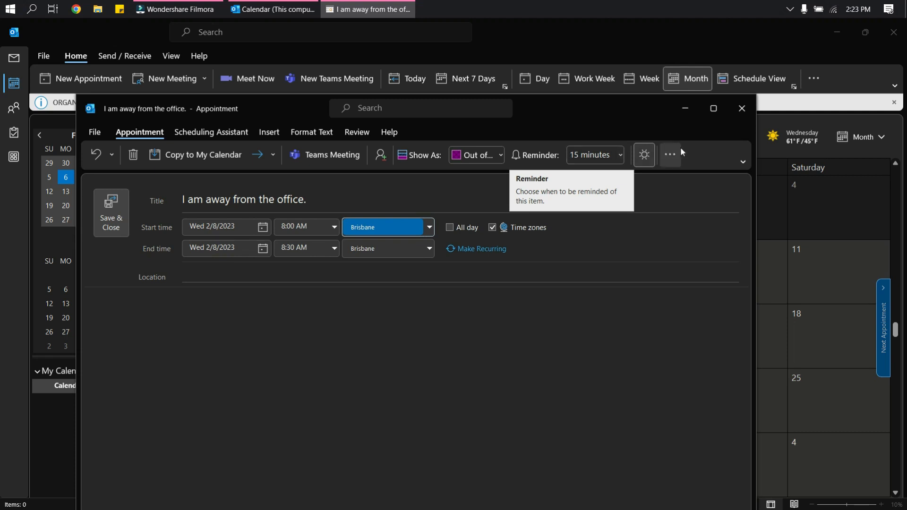
Leave recurrence unchanged and convert the appointment to a meeting with Invite Attendees.
left_click(670, 154)
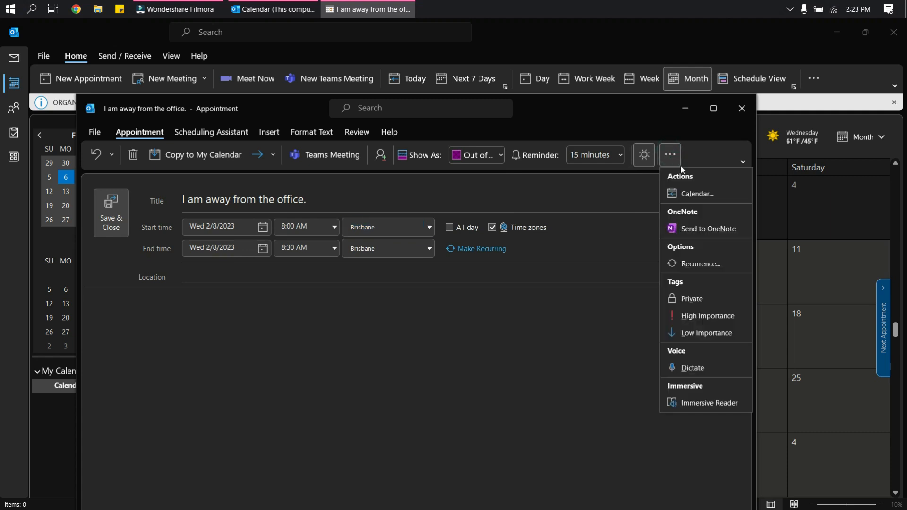
left_click(699, 272)
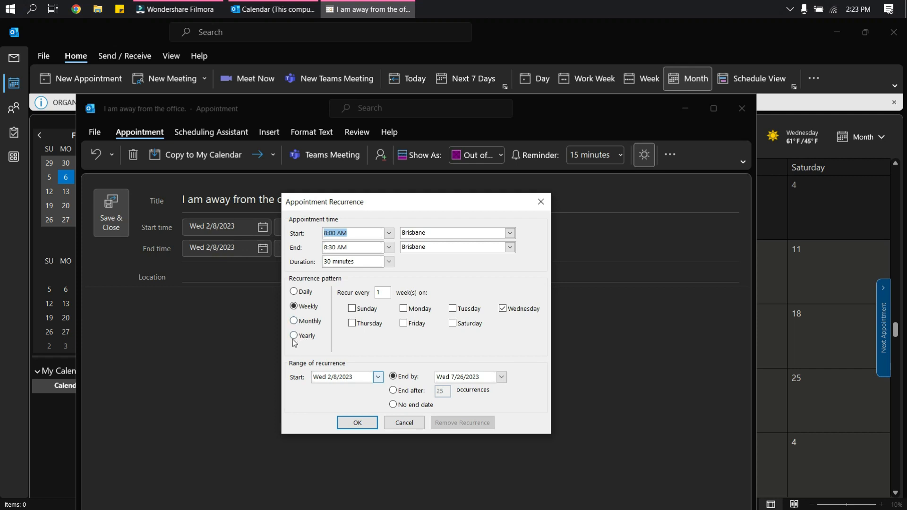
left_click(541, 202)
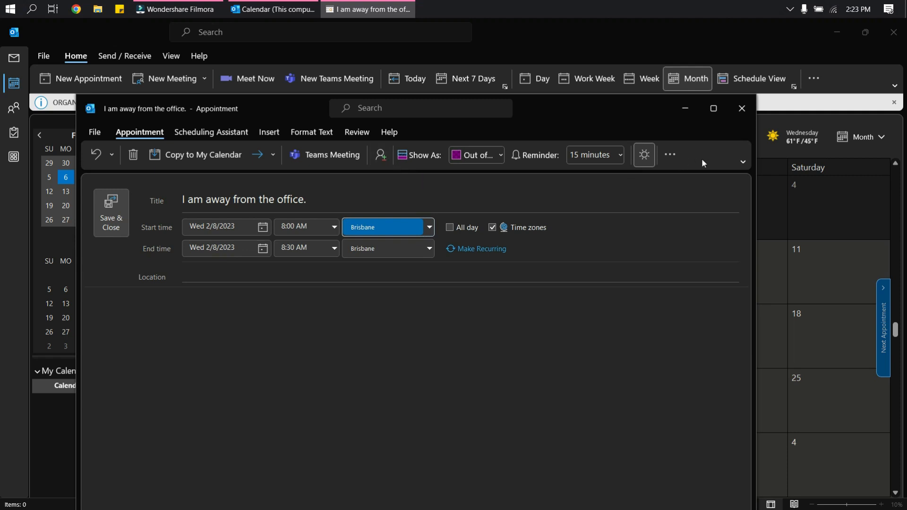
left_click(742, 161)
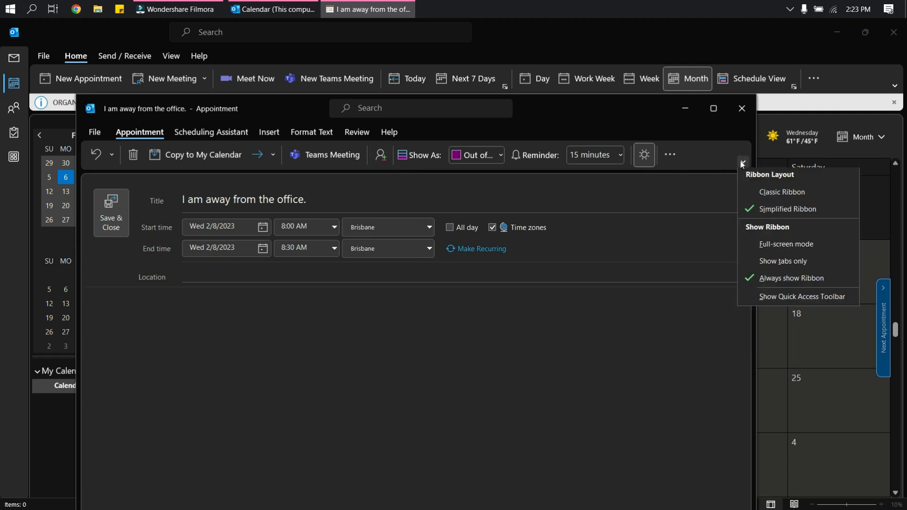
left_click(742, 162)
left_click(671, 156)
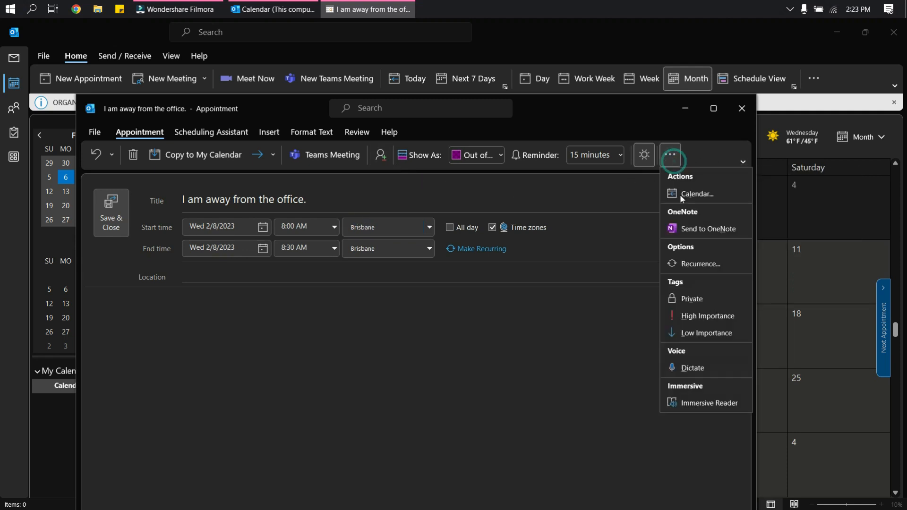
left_click(381, 158)
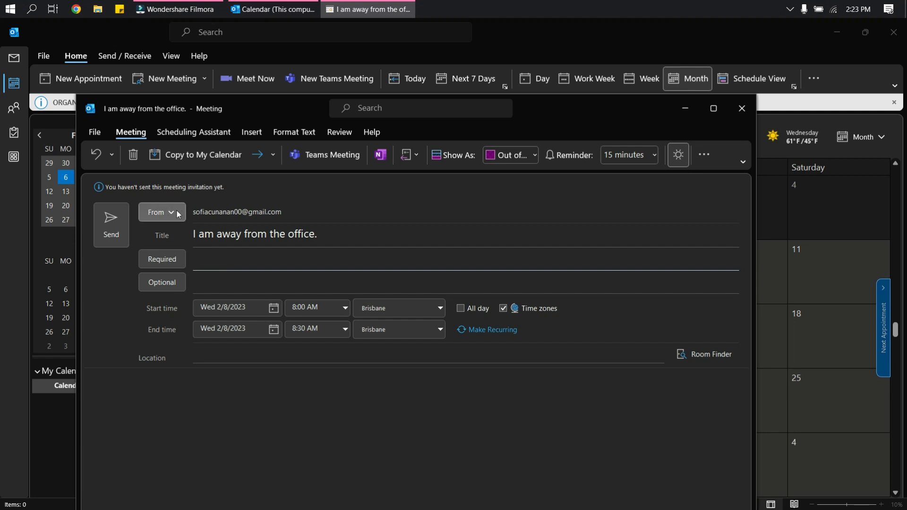
Enter the attendee's e-mail address in Required and accept the suggested match.
left_click(219, 273)
left_click(233, 265)
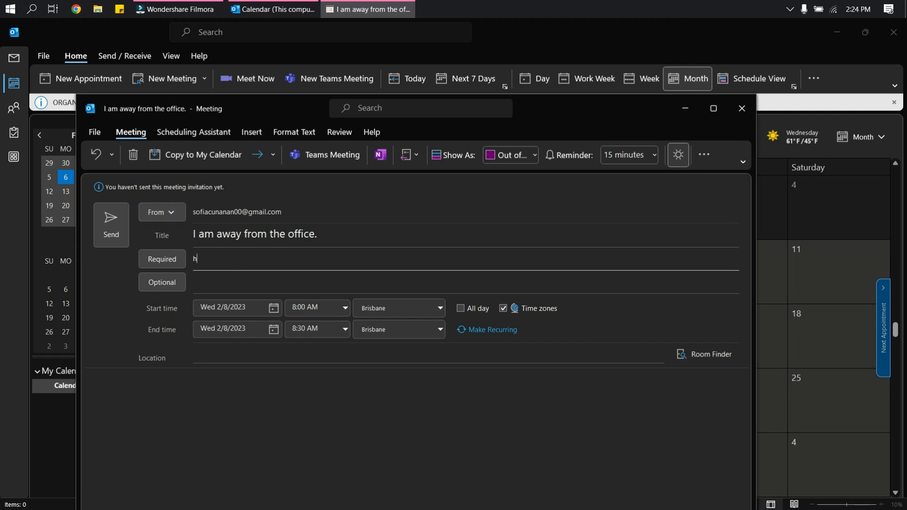
left_click(326, 290)
left_click(222, 287)
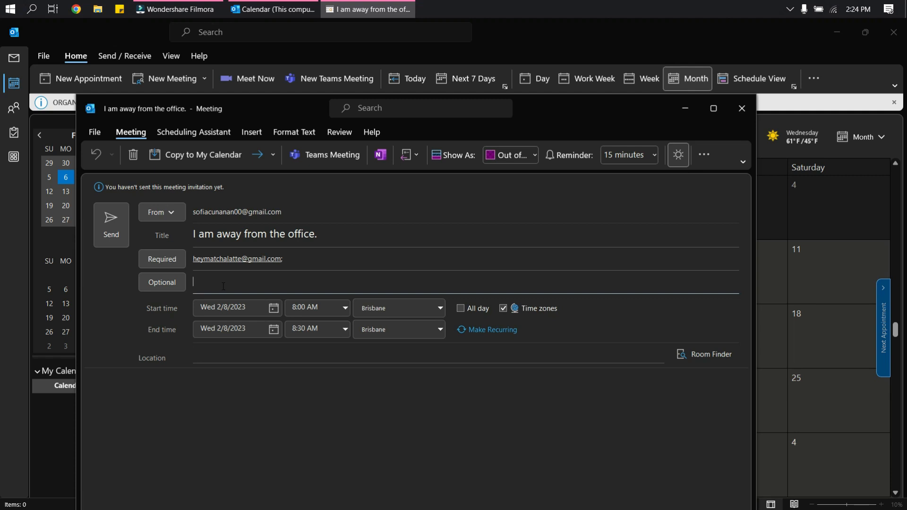
Toggle Allow New Time Proposals in the meeting's Response Options.
left_click(418, 155)
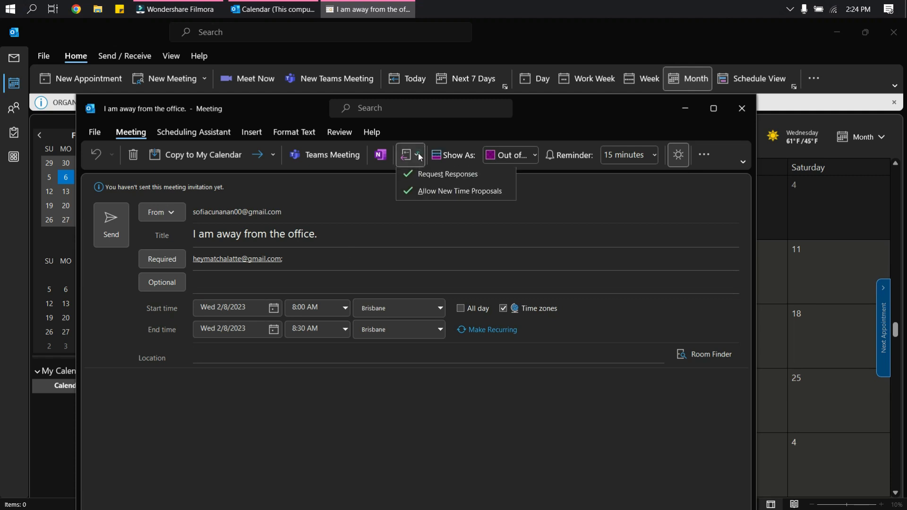
left_click(425, 193)
left_click(416, 159)
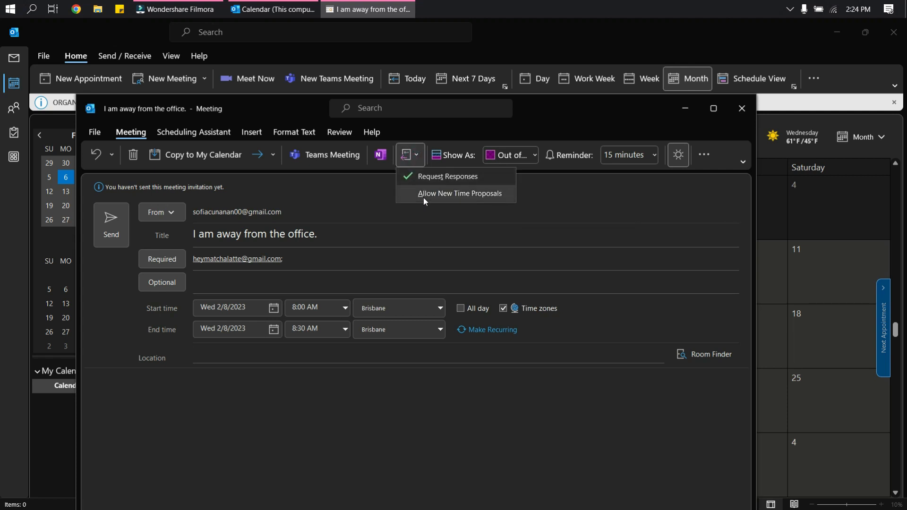
left_click(424, 195)
Toggle Request Responses, then open the meeting's File Info page.
left_click(416, 158)
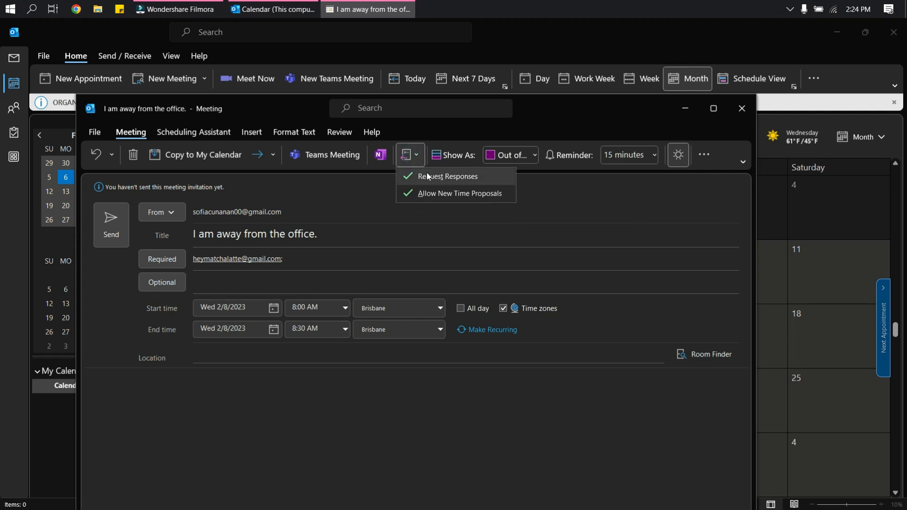
left_click(429, 178)
left_click(410, 156)
left_click(422, 177)
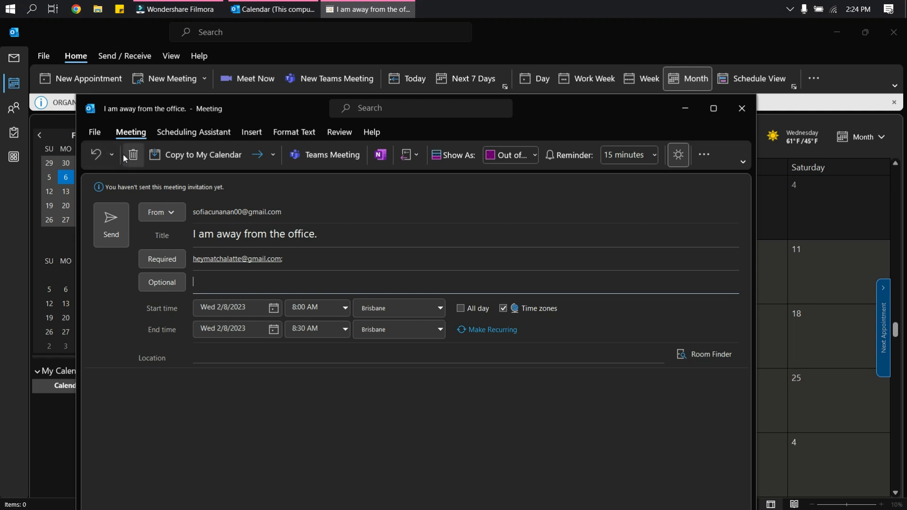
left_click(96, 132)
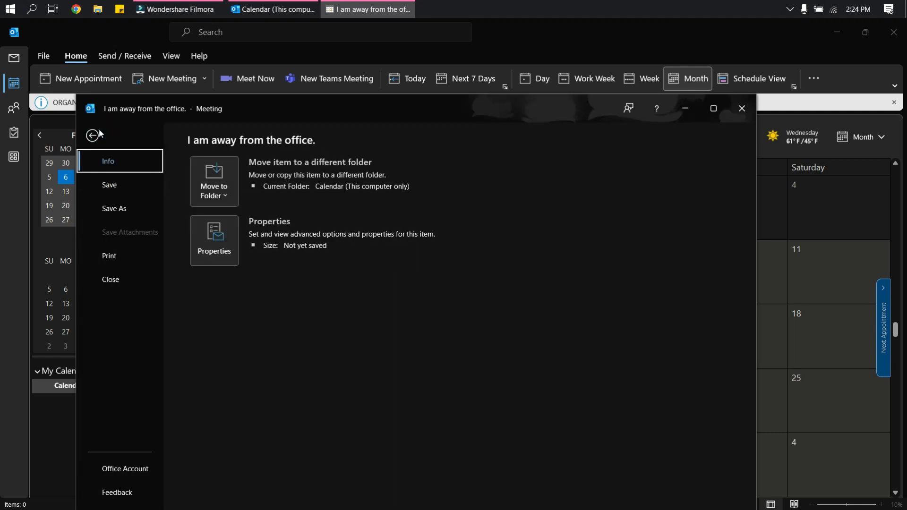
Send the meeting without a location and check it on Feb 8 at 8:00am.
left_click(97, 135)
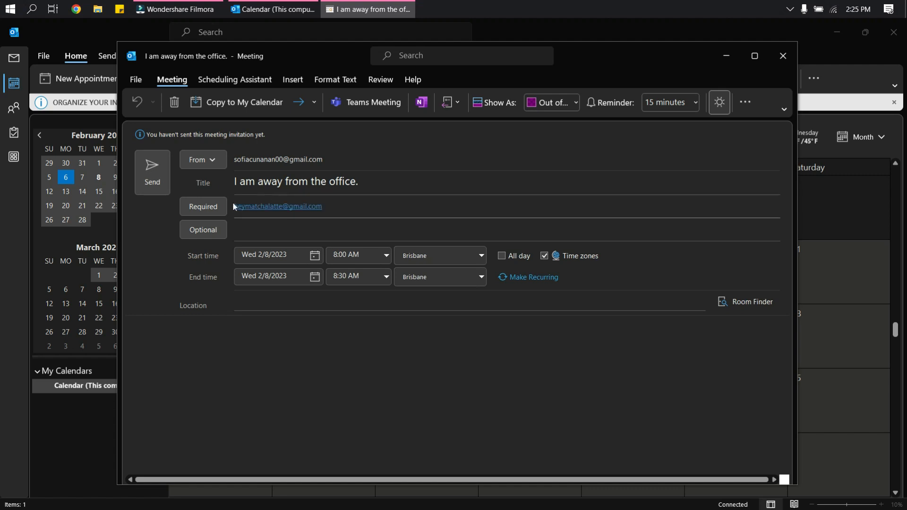
left_click(139, 181)
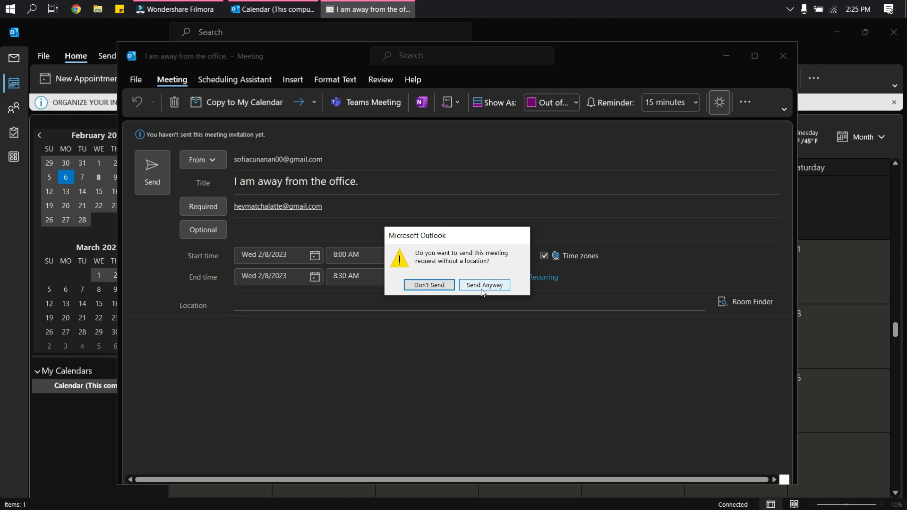
left_click(482, 288)
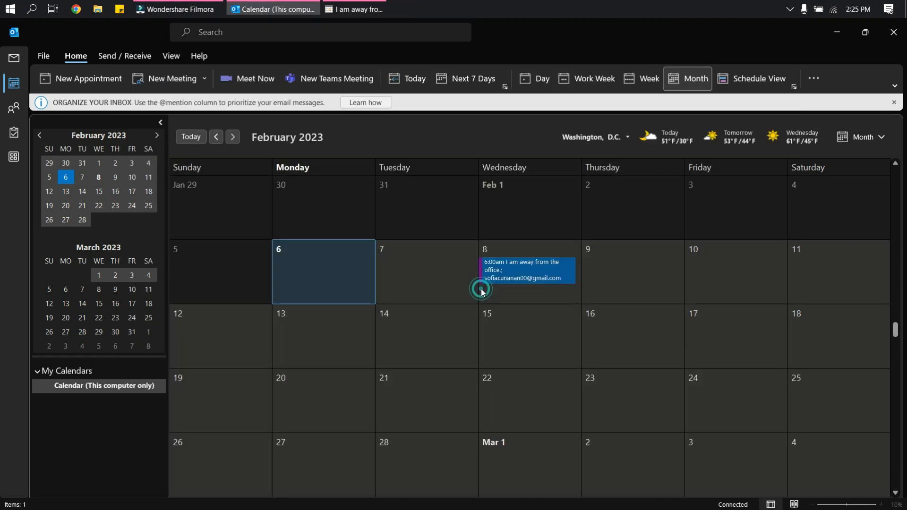
right_click(519, 268)
left_click(480, 355)
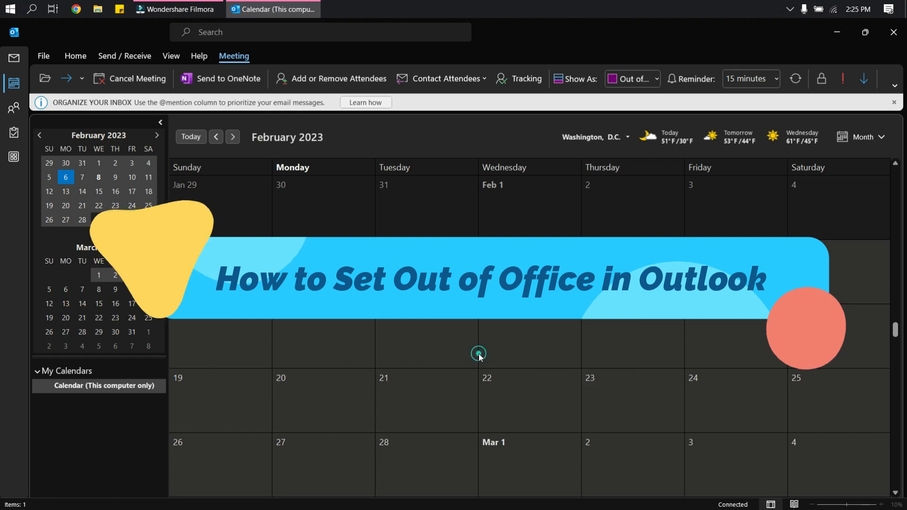